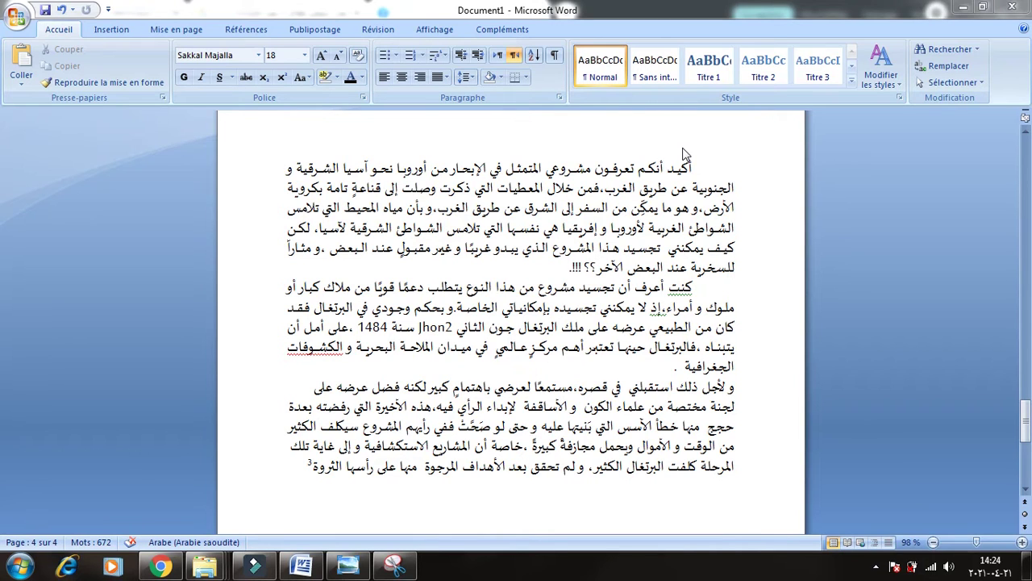
- Insert the chrysanthemum sample picture at the end of the first paragraph
left_click(548, 276)
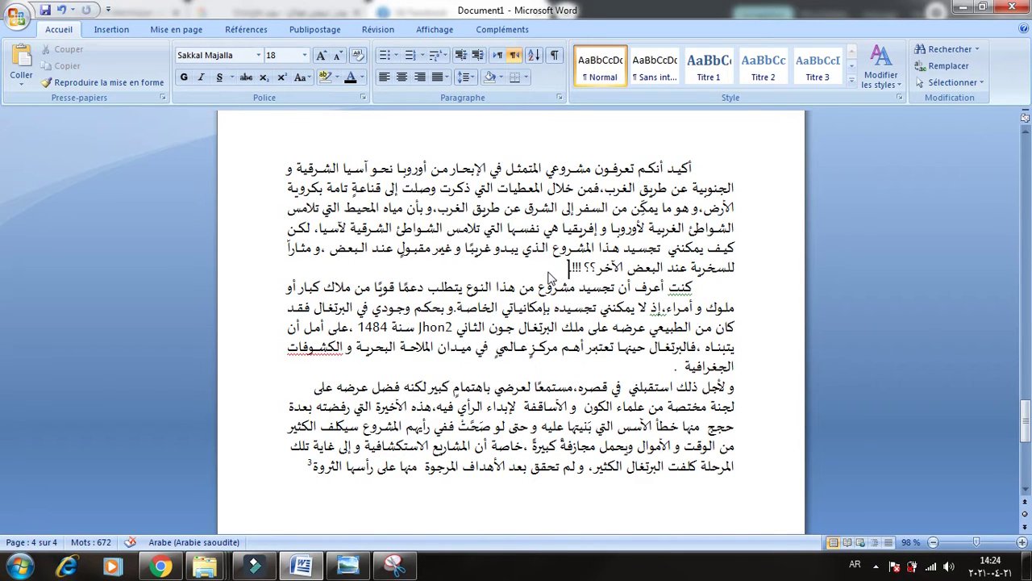
left_click(558, 269)
left_click(125, 29)
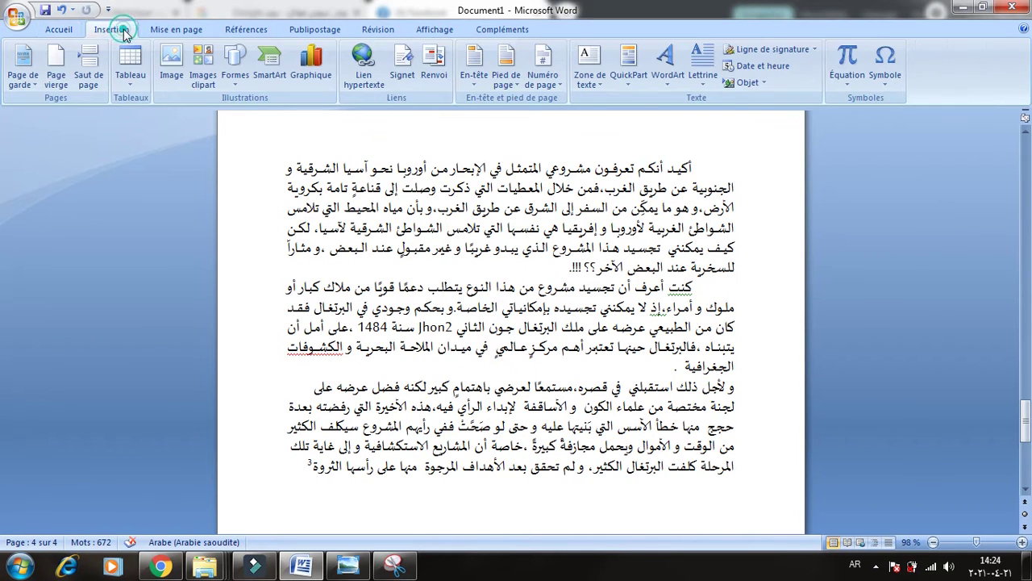
left_click(173, 81)
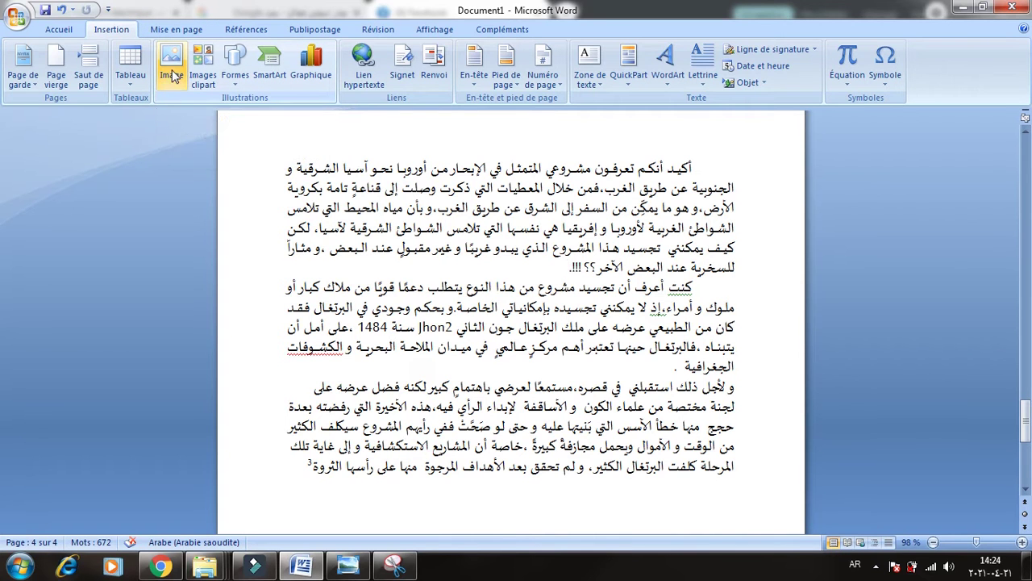
left_click(175, 77)
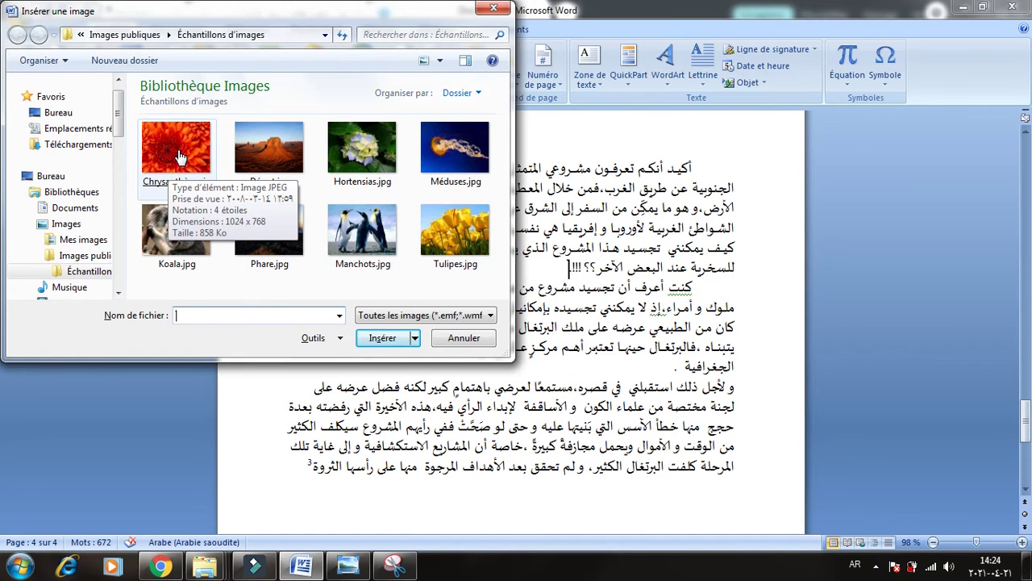
double_click(175, 160)
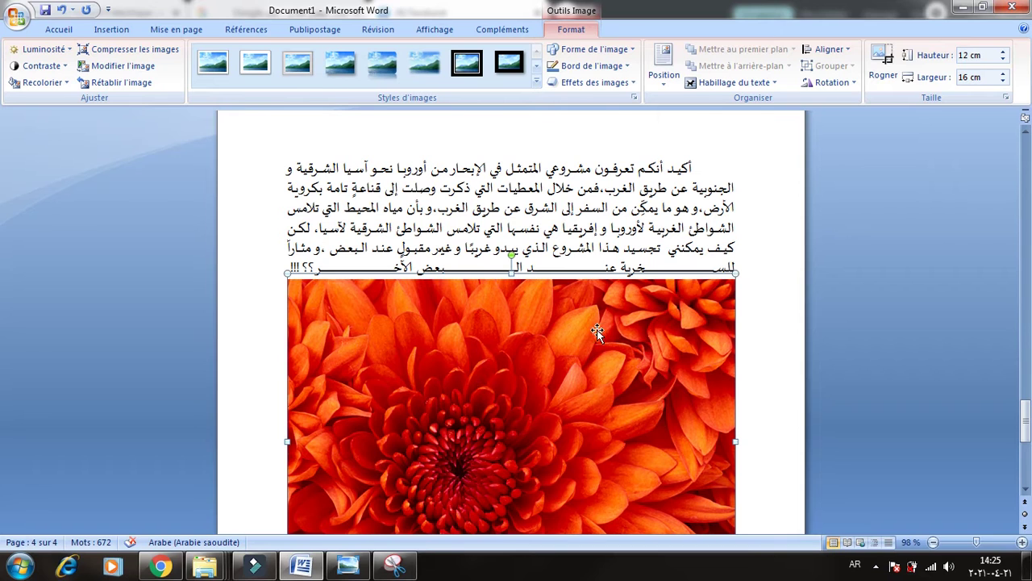
- Scroll down to view the 12 cm by 16 cm chrysanthemum photo below the first paragraph
left_click(1025, 489)
left_click(1025, 488)
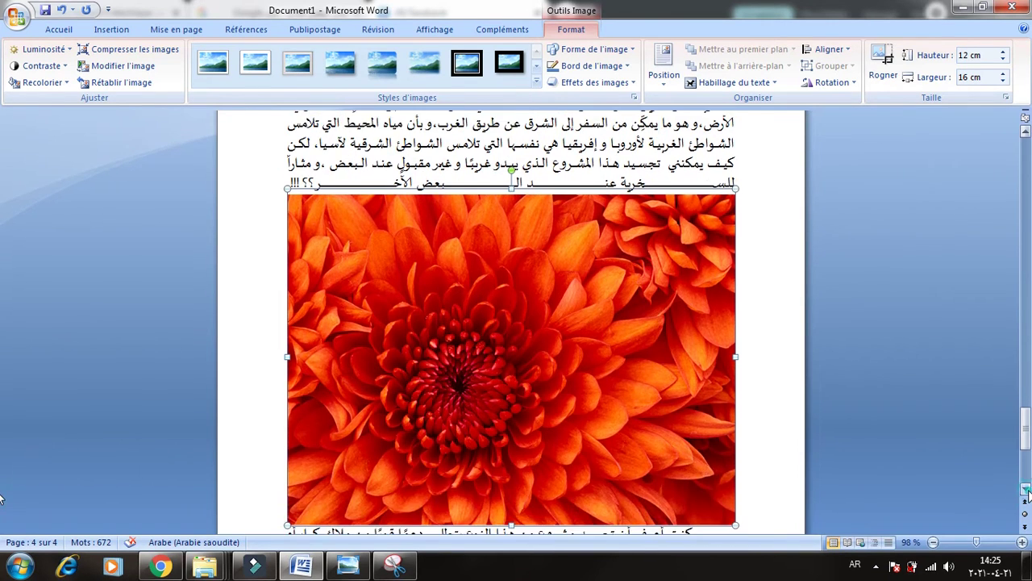
left_click(1025, 488)
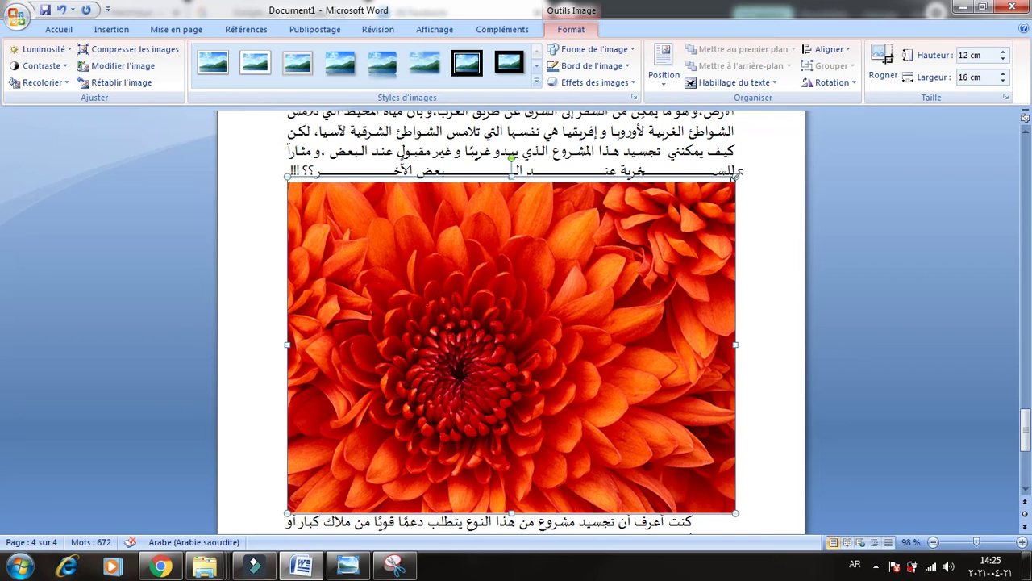
- Set the photo's Hauteur to 6 cm, keeping proportions at about 7.98 cm wide
left_click_drag(736, 174, 639, 312)
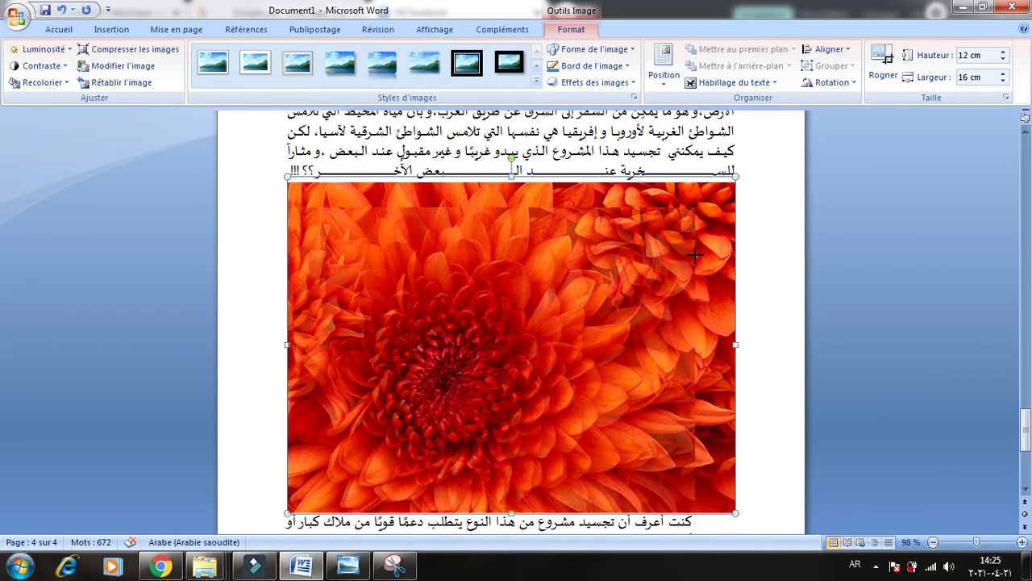
left_click_drag(640, 312, 710, 182)
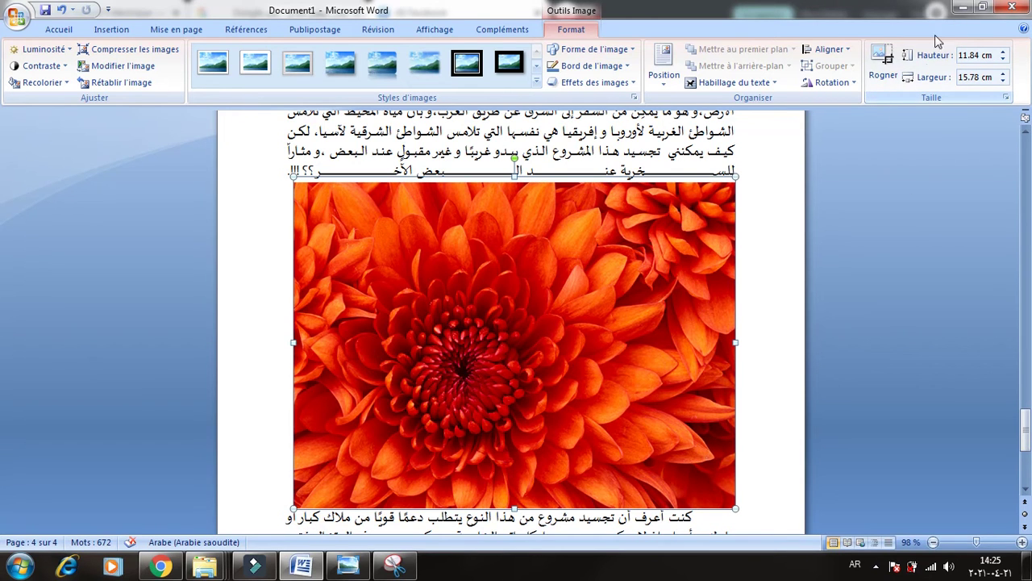
left_click(1001, 61)
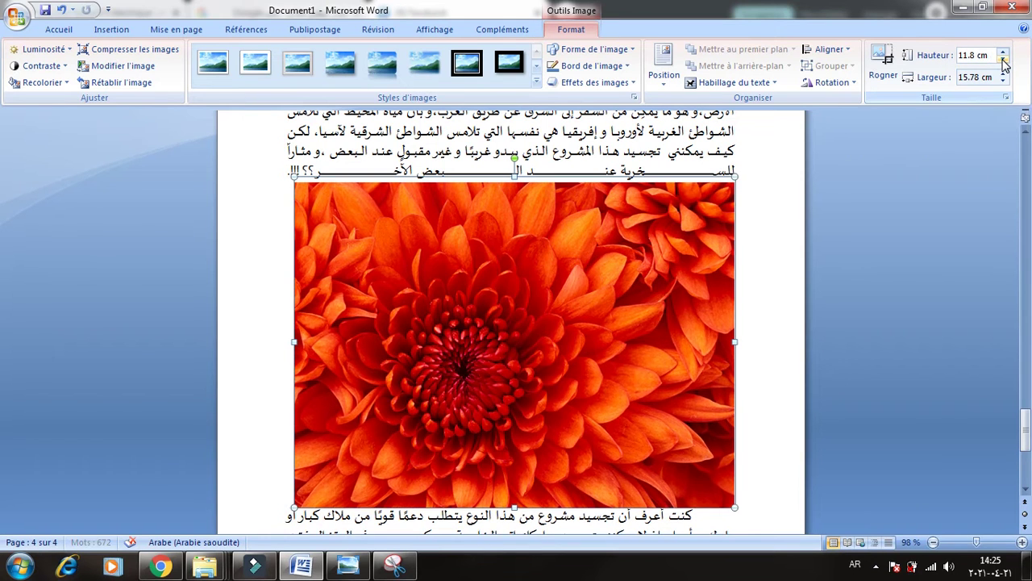
left_click(1003, 61)
left_click(1003, 61)
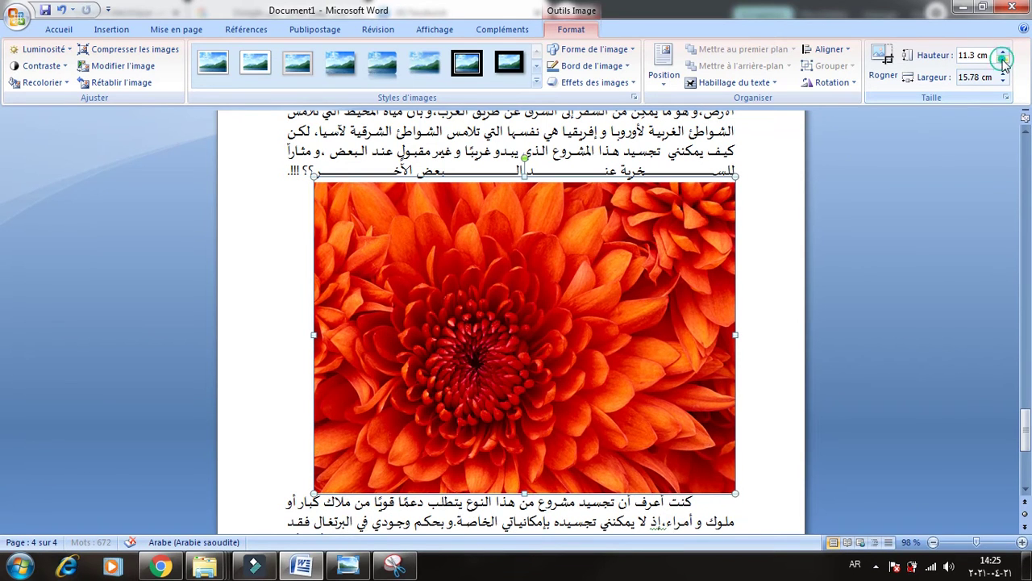
left_click(1003, 62)
left_click(1003, 61)
left_click(1003, 61)
left_click(1003, 62)
left_click(1003, 61)
left_click(1003, 62)
left_click(1004, 61)
left_click(1004, 61)
left_click(1004, 62)
left_click(1003, 62)
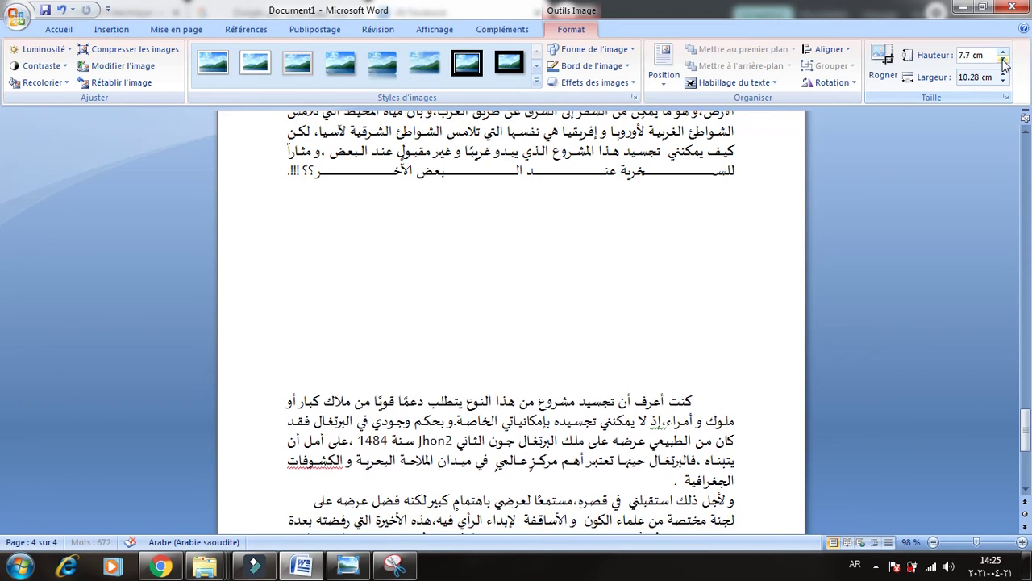
left_click(1004, 61)
left_click(1003, 61)
left_click(1004, 61)
left_click(1003, 62)
left_click(1003, 61)
left_click(1004, 61)
left_click(1003, 61)
left_click(1003, 61)
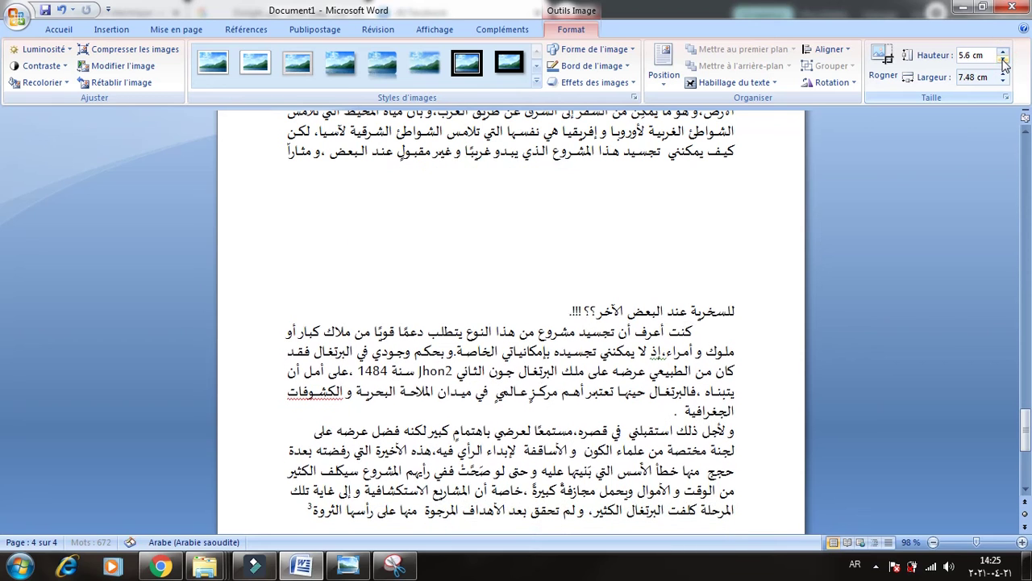
left_click(1004, 61)
left_click(1004, 53)
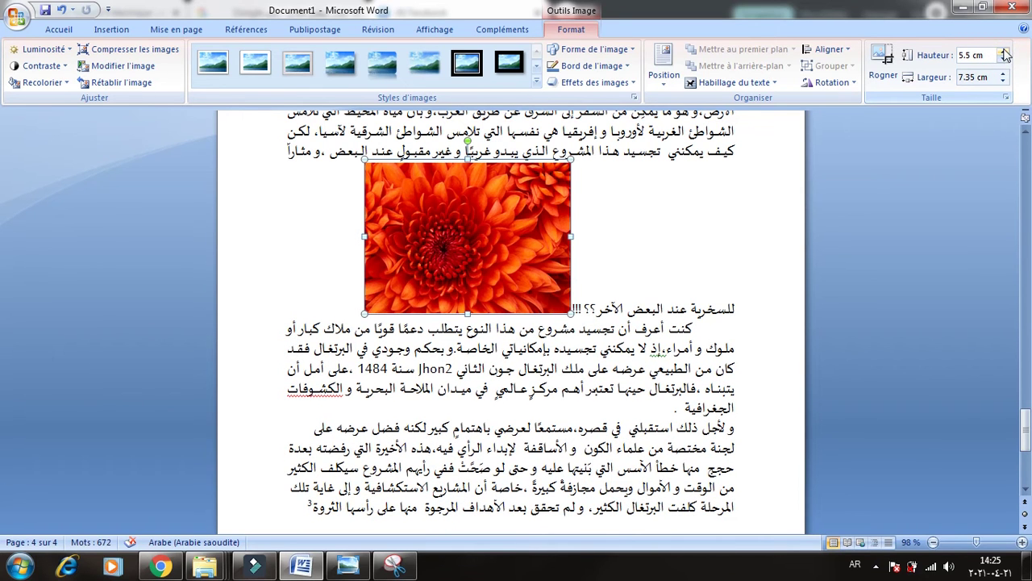
left_click(1004, 53)
left_click(1005, 53)
left_click(1004, 53)
left_click(1004, 53)
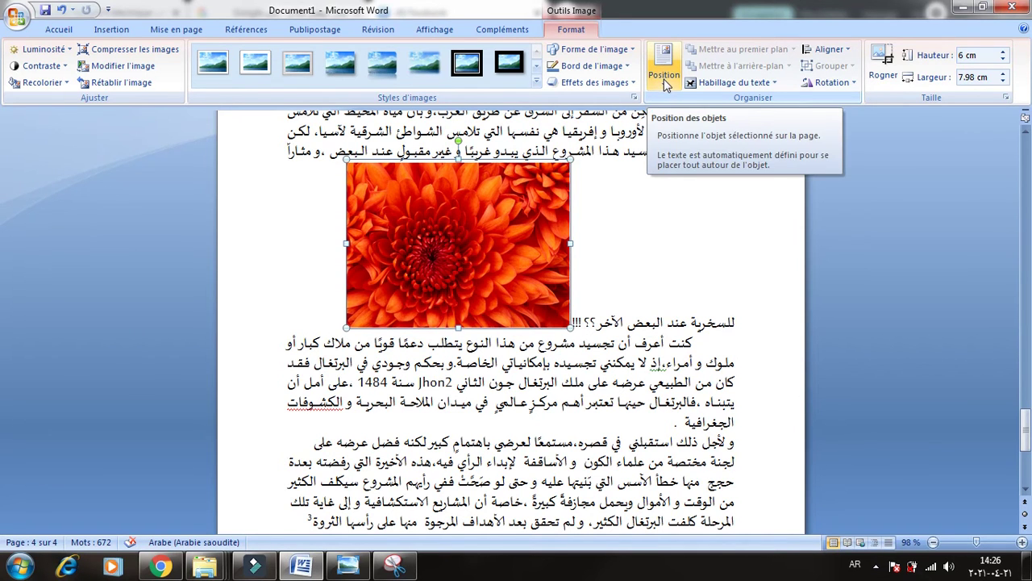
- Position the photo at the top left with square text wrapping
left_click(664, 83)
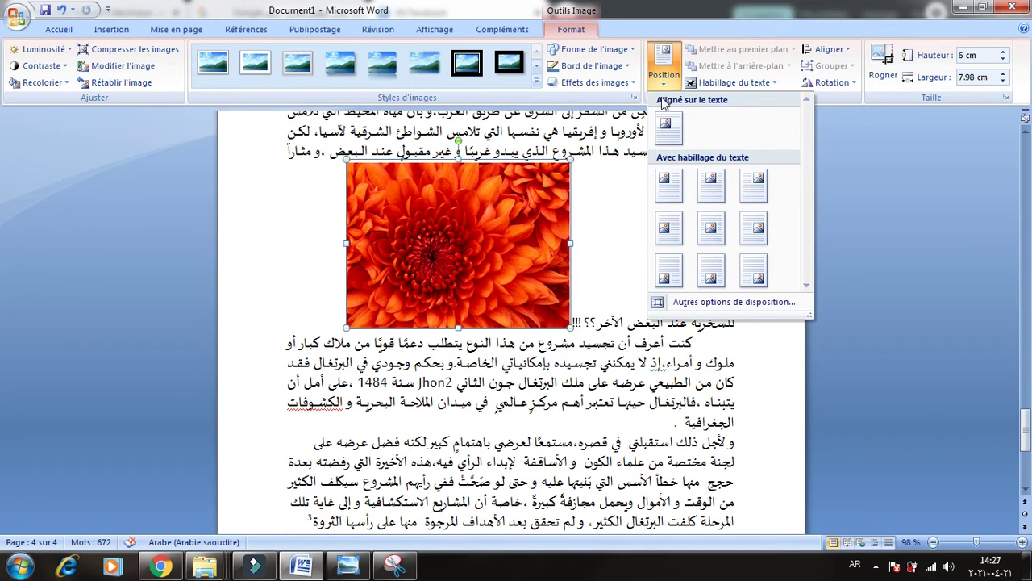
left_click(668, 194)
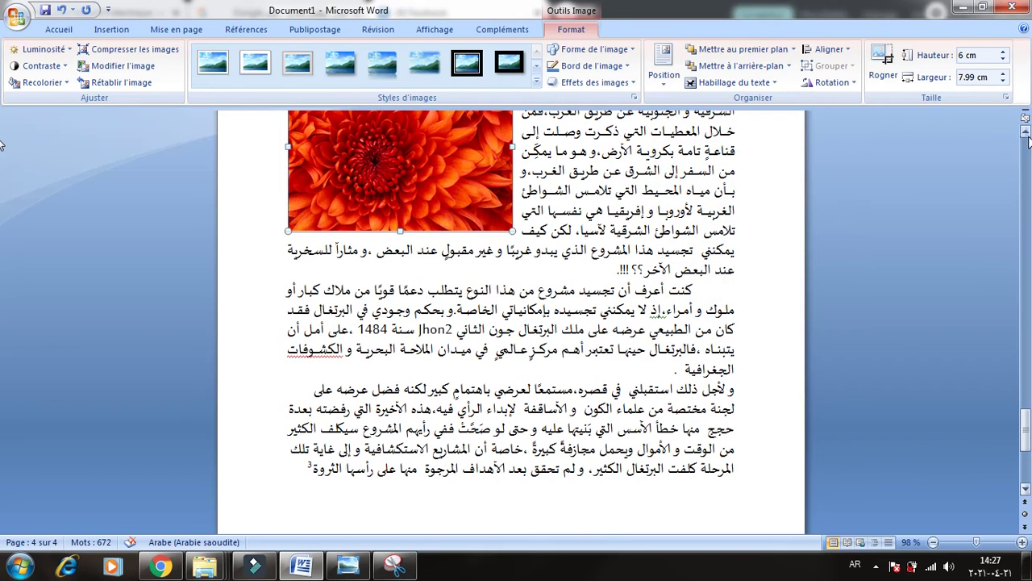
left_click(1027, 139)
left_click(1027, 139)
left_click(1027, 139)
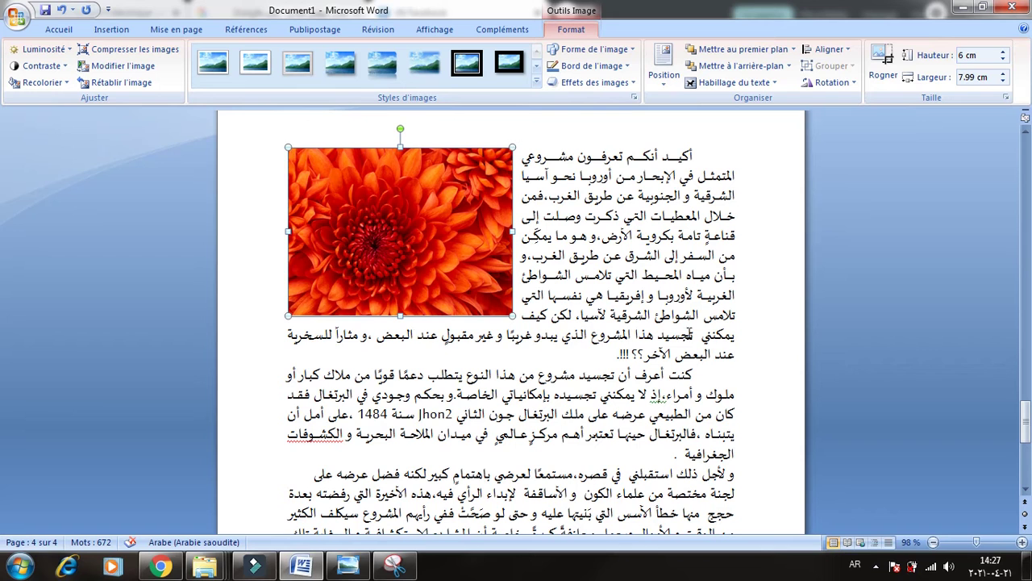
- Try the top-centre, middle and top-right positions, then return the photo to top left
left_click(662, 85)
left_click(713, 184)
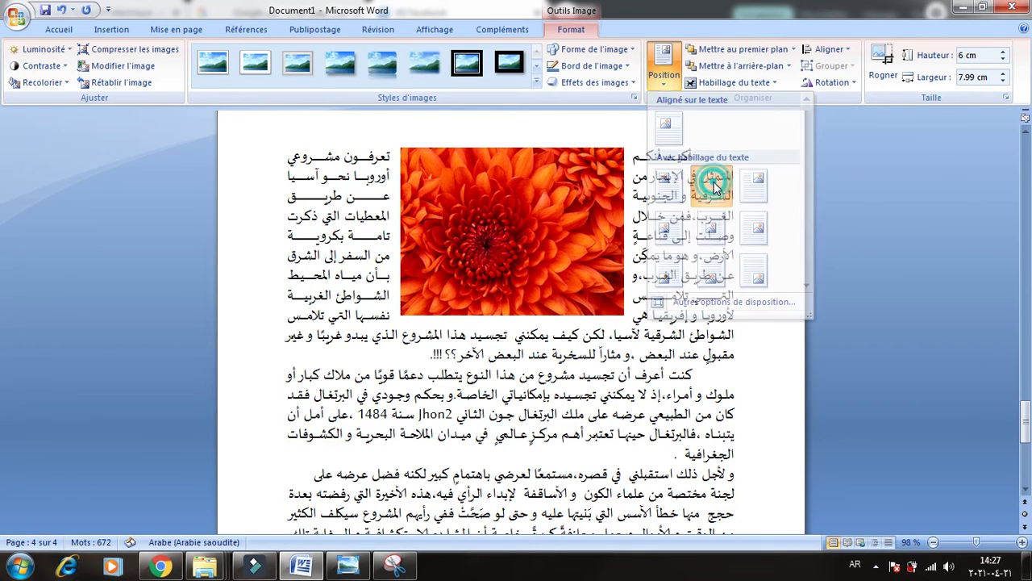
left_click(665, 74)
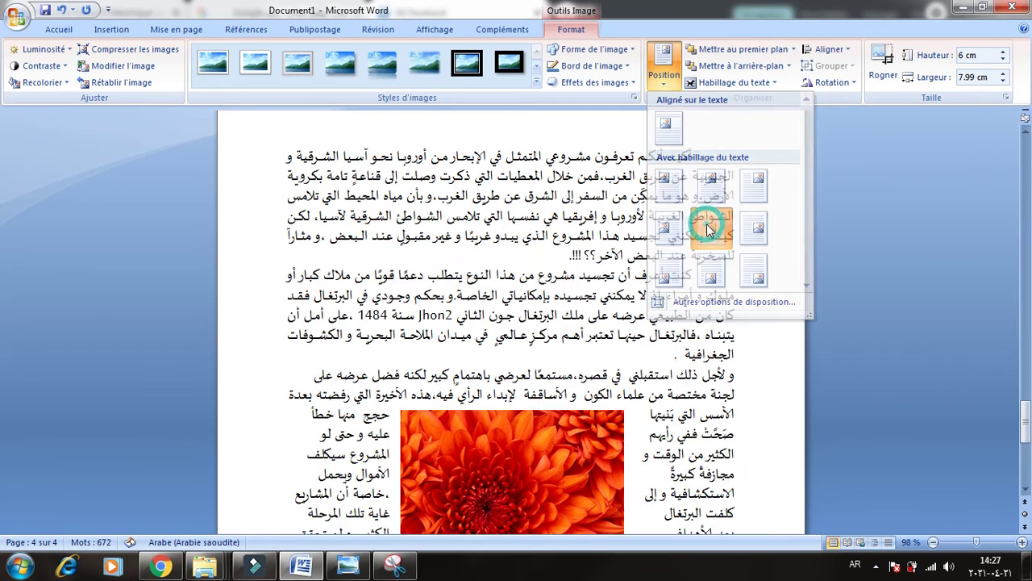
left_click(711, 228)
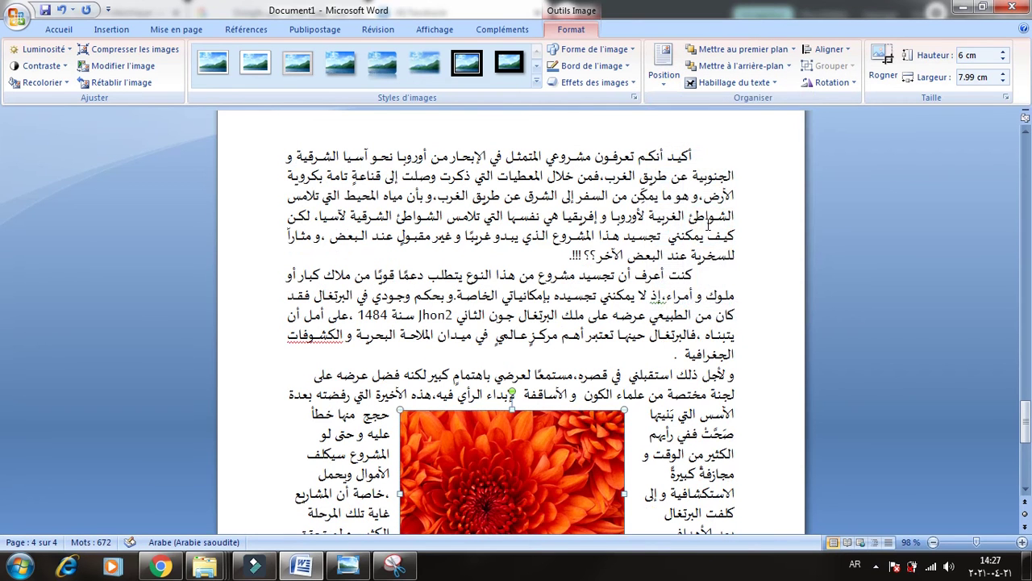
left_click(665, 74)
left_click(750, 187)
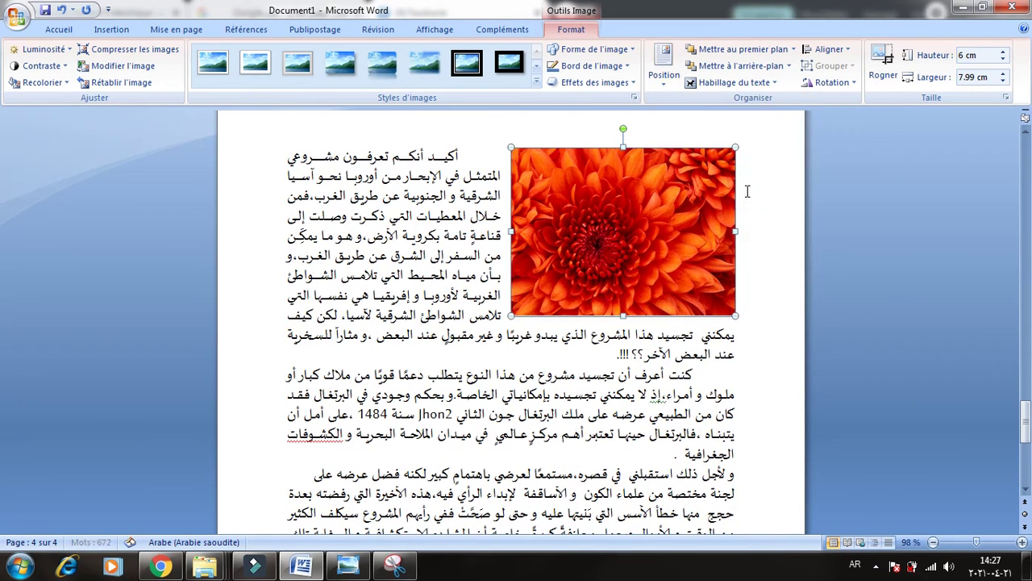
left_click(662, 81)
left_click(667, 191)
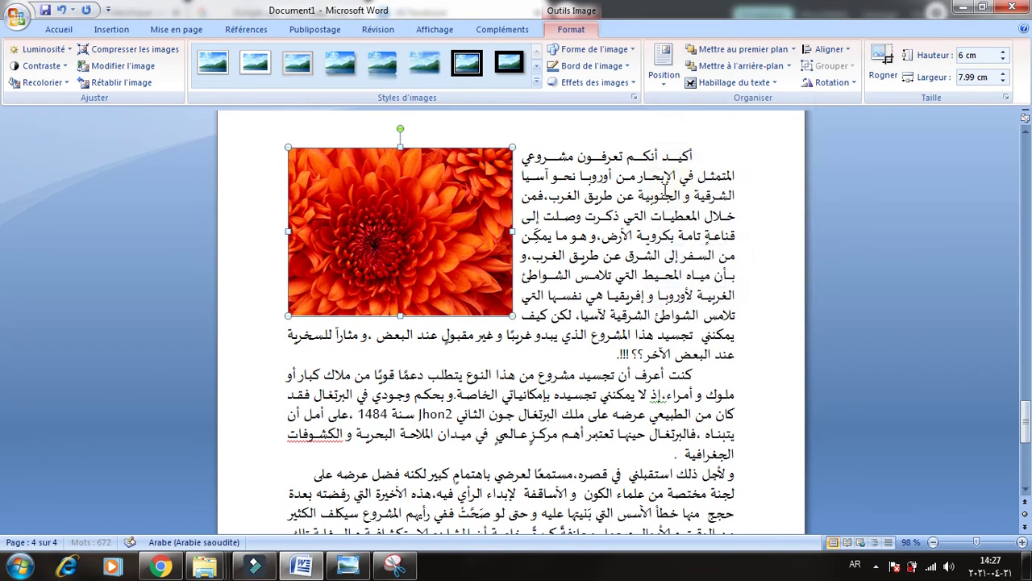
left_click(661, 90)
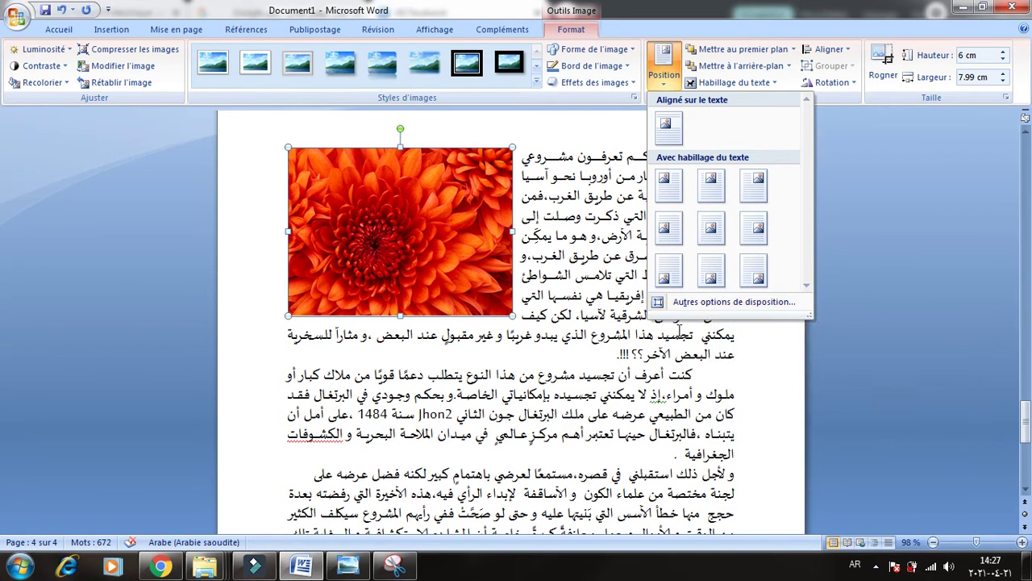
left_click(447, 200)
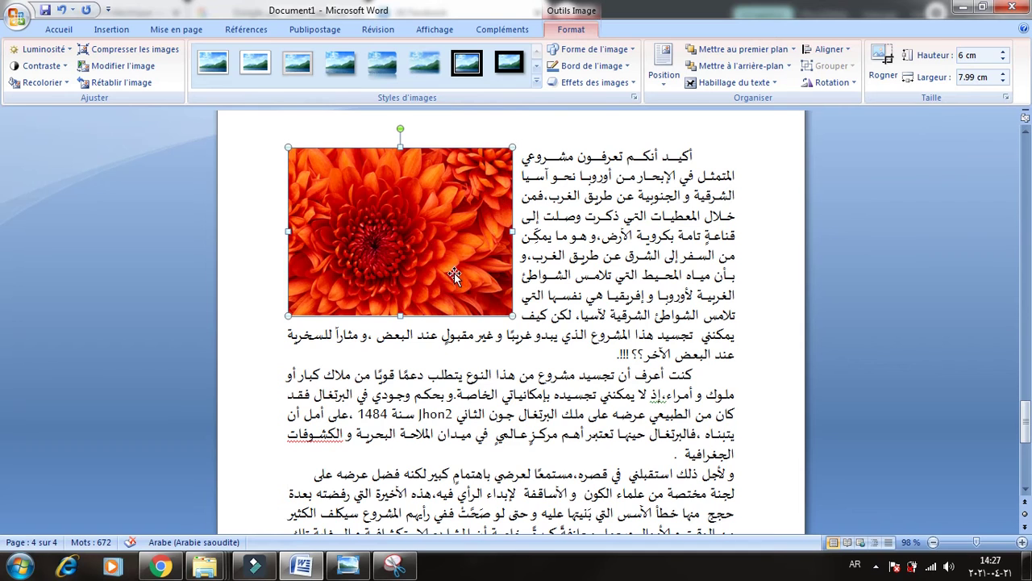
left_click(69, 52)
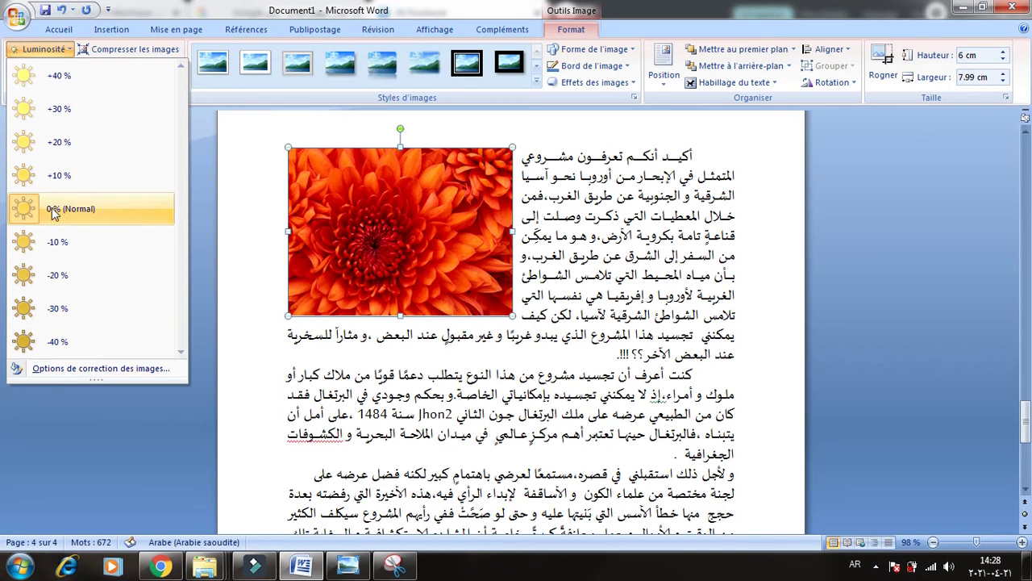
left_click(202, 151)
left_click(40, 65)
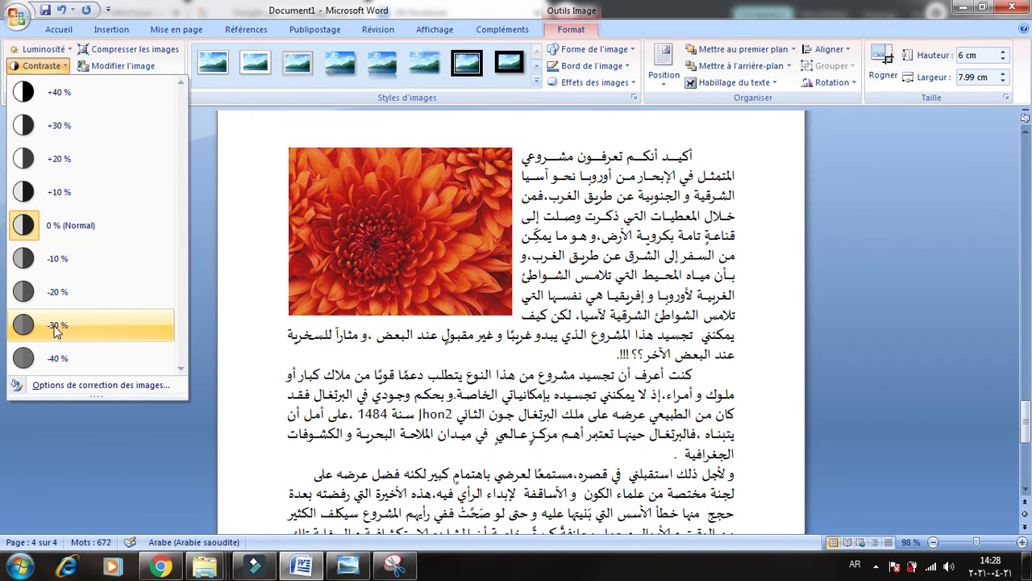
left_click(63, 83)
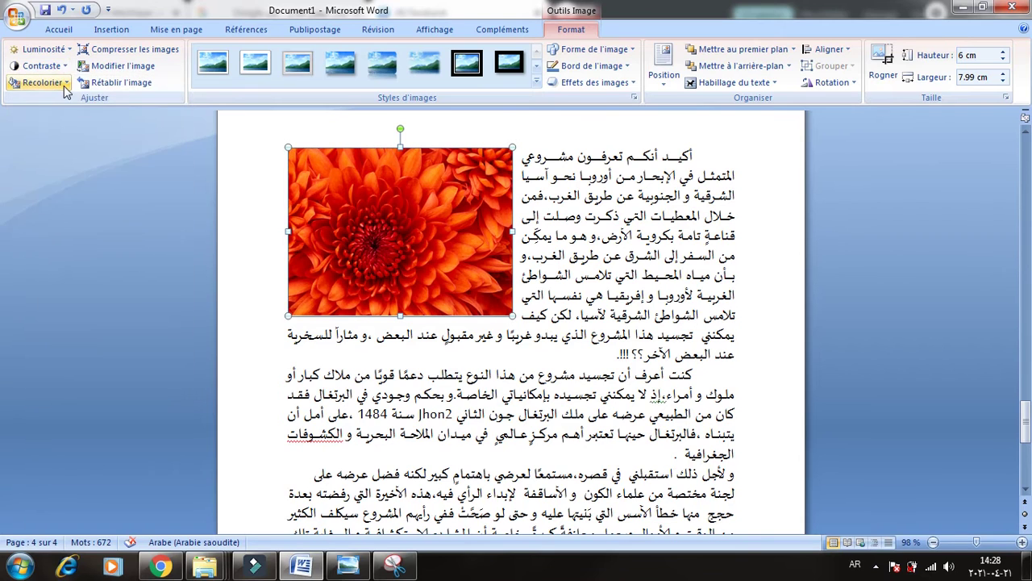
left_click(63, 84)
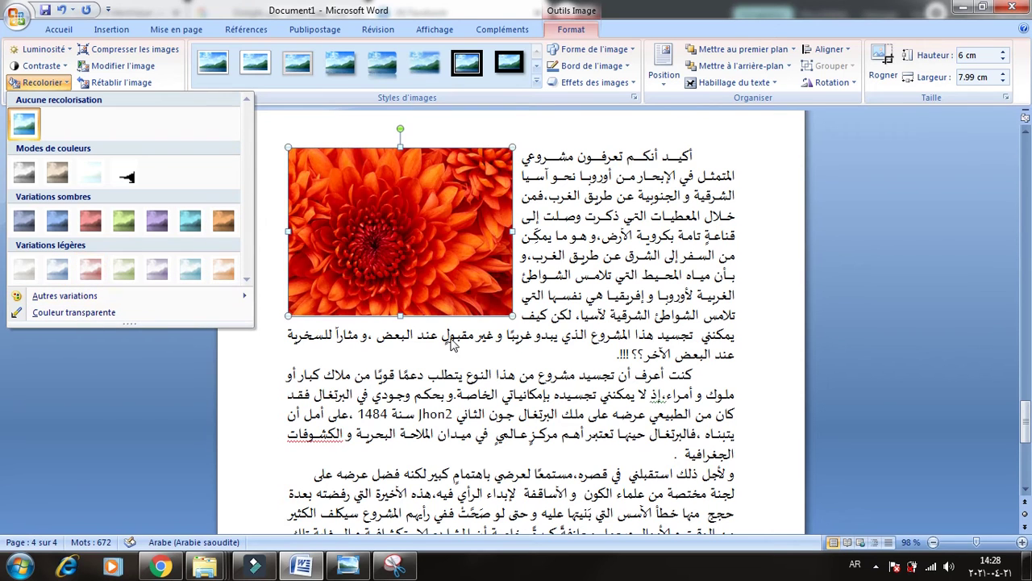
key("Escape")
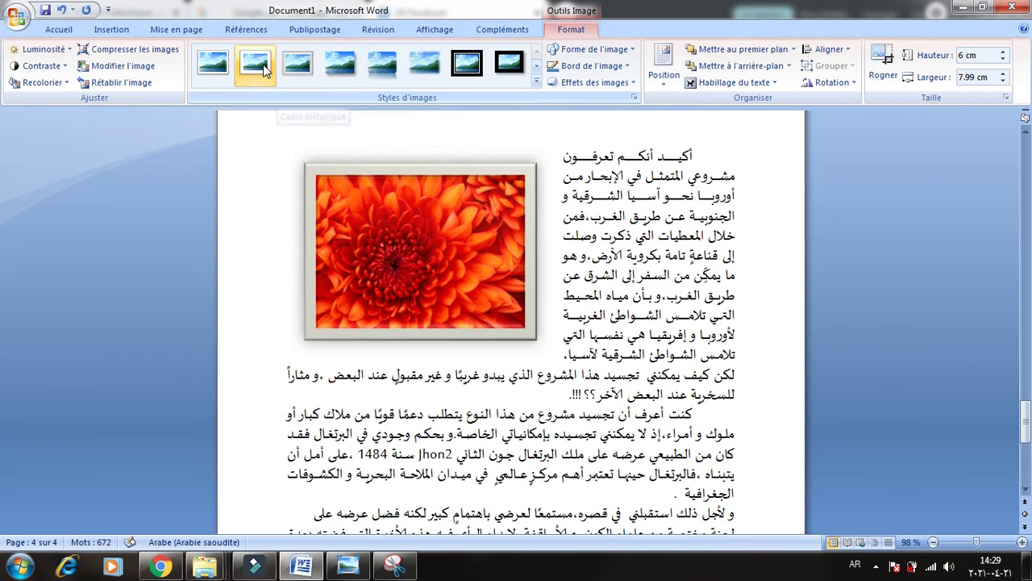
left_click(536, 71)
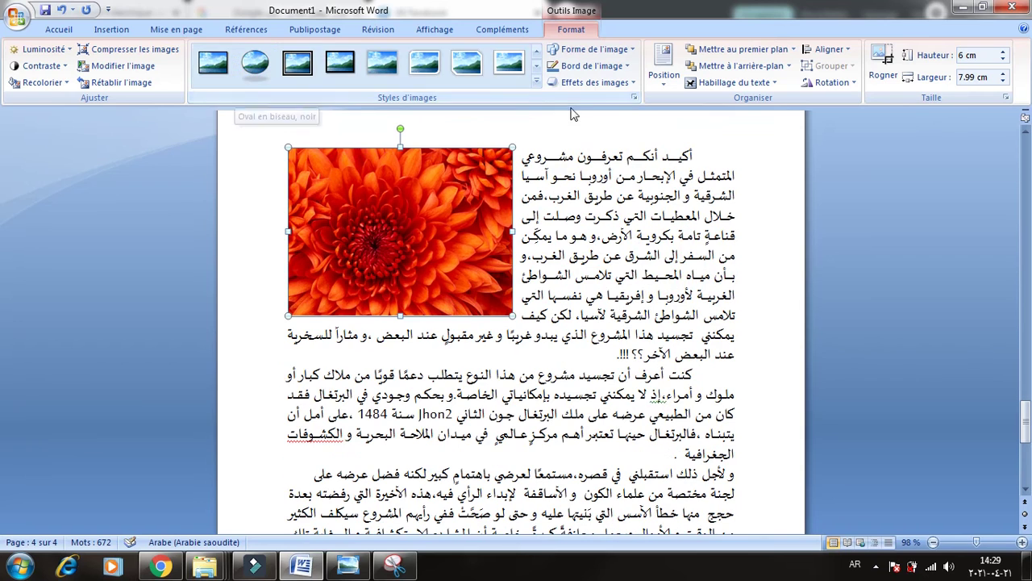
left_click(537, 64)
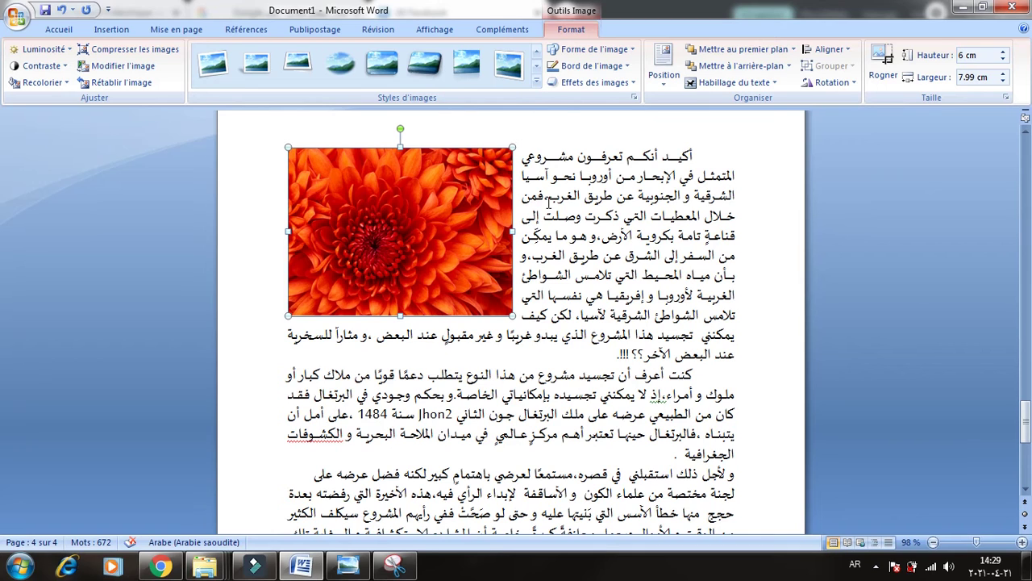
left_click(621, 84)
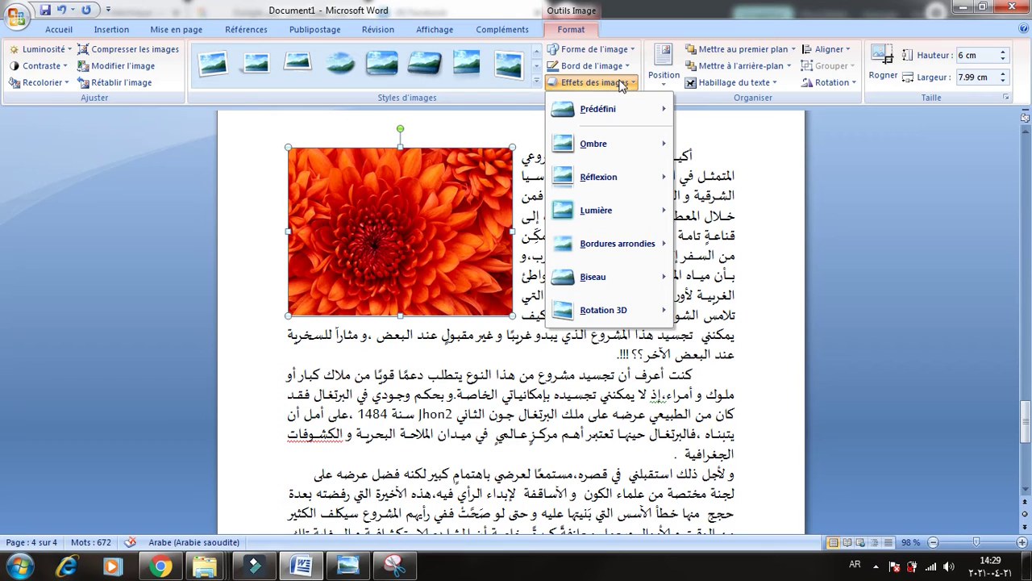
mouse_move(630, 107)
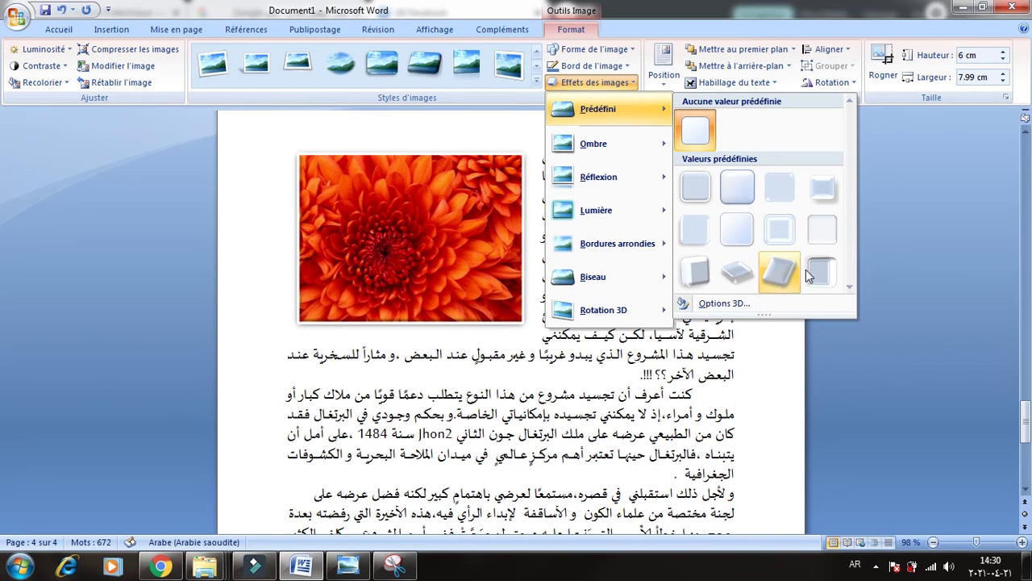
mouse_move(600, 145)
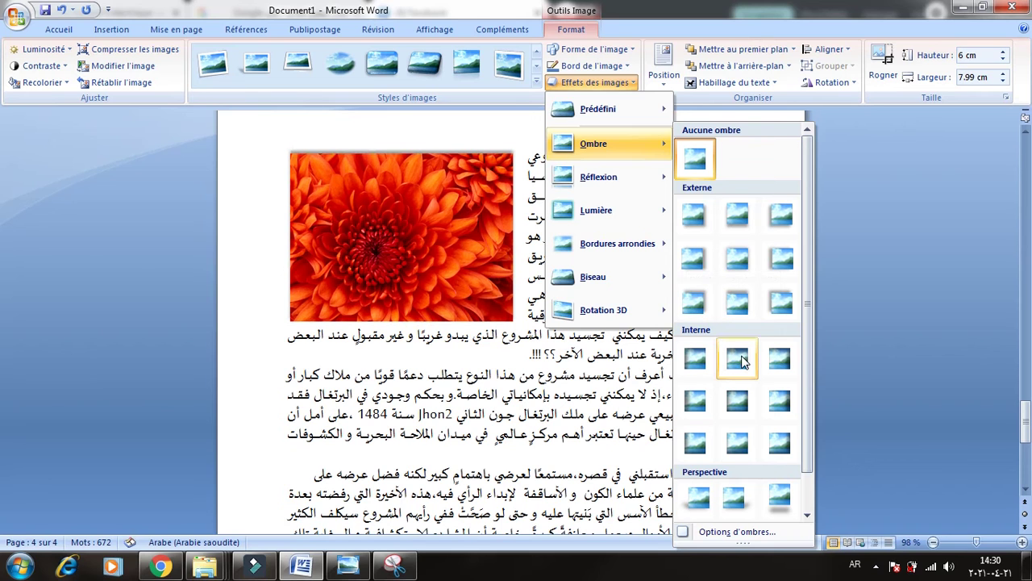
mouse_move(600, 211)
mouse_move(616, 176)
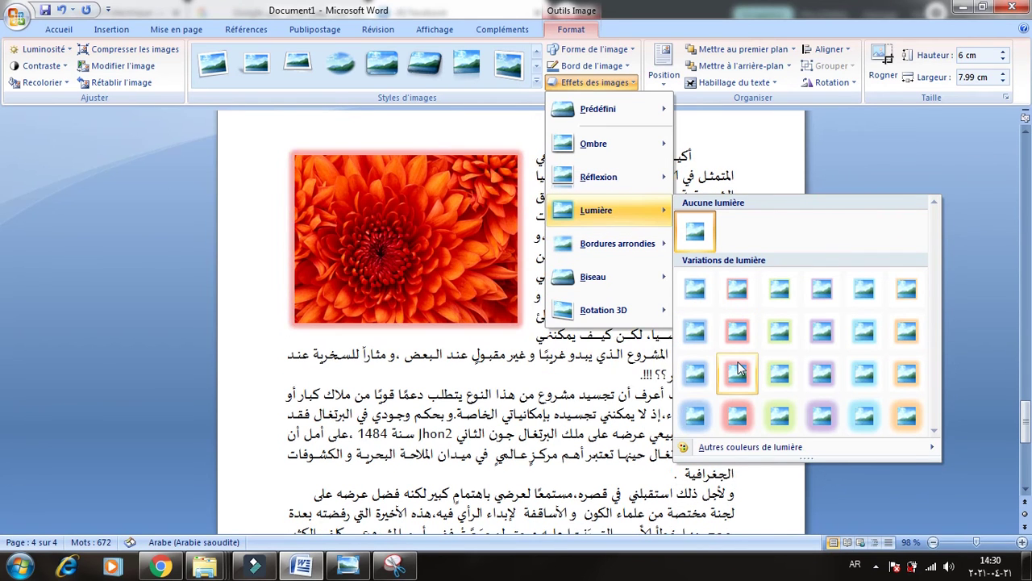
mouse_move(640, 246)
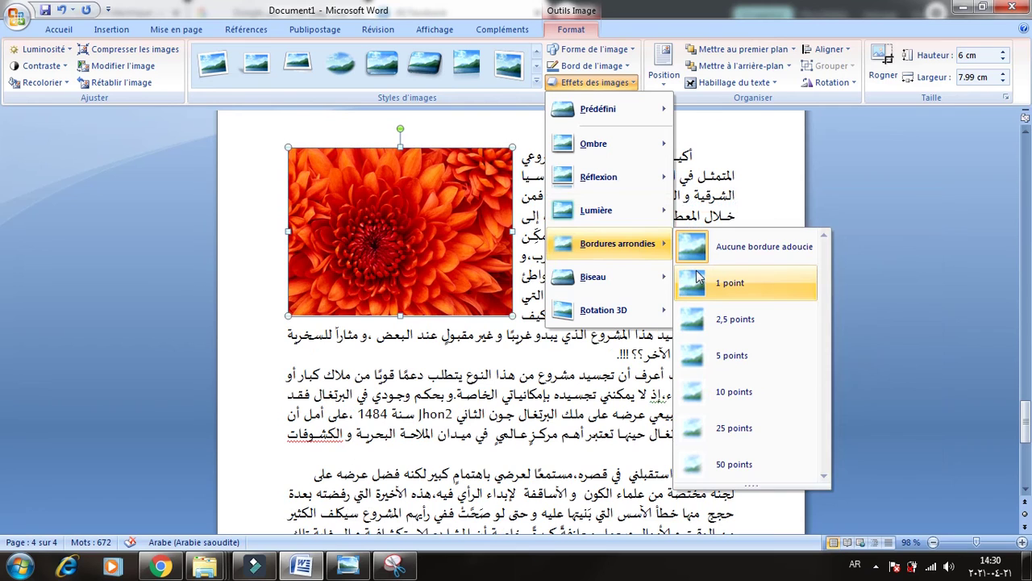
mouse_move(637, 272)
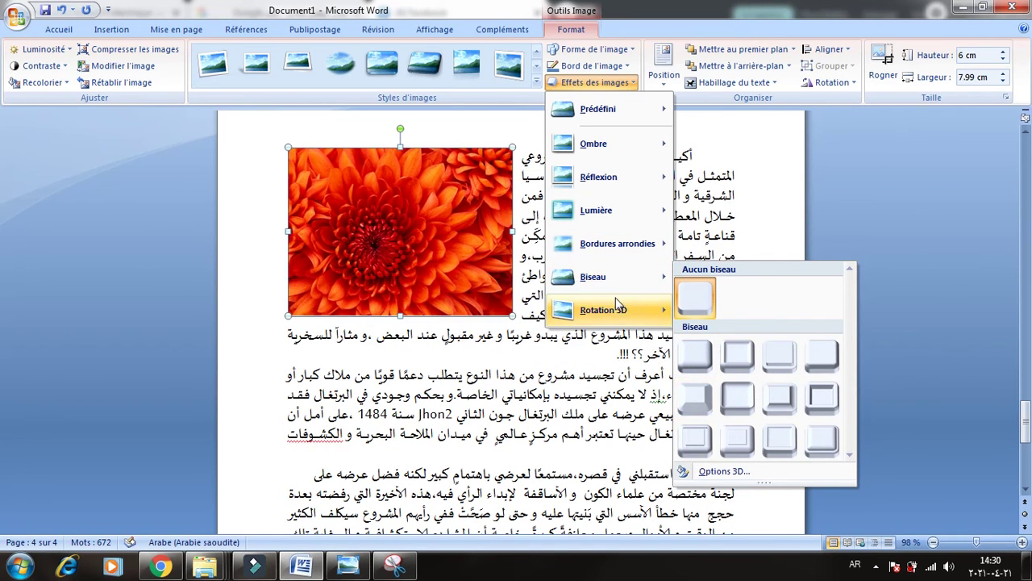
mouse_move(641, 311)
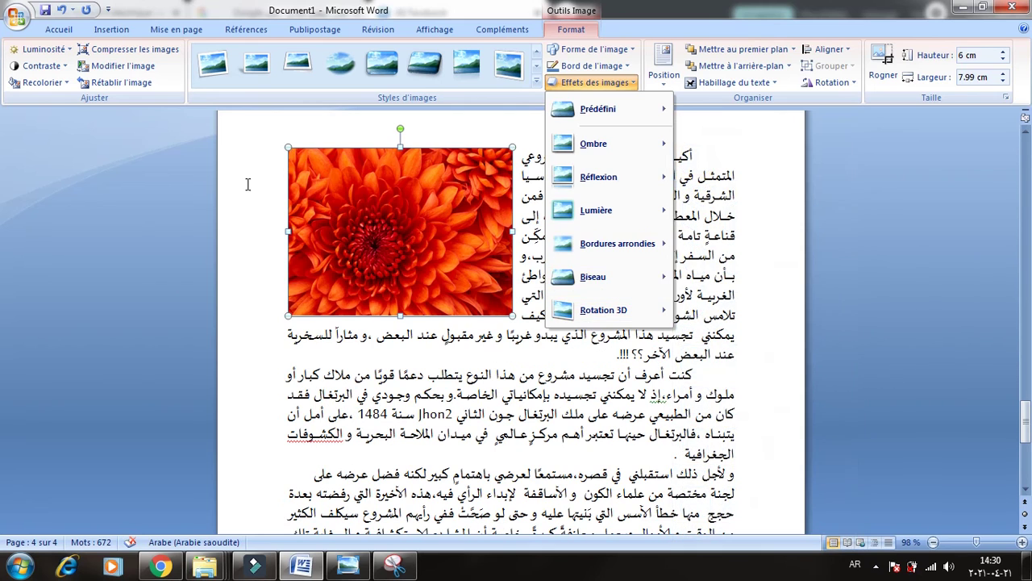
left_click(248, 184)
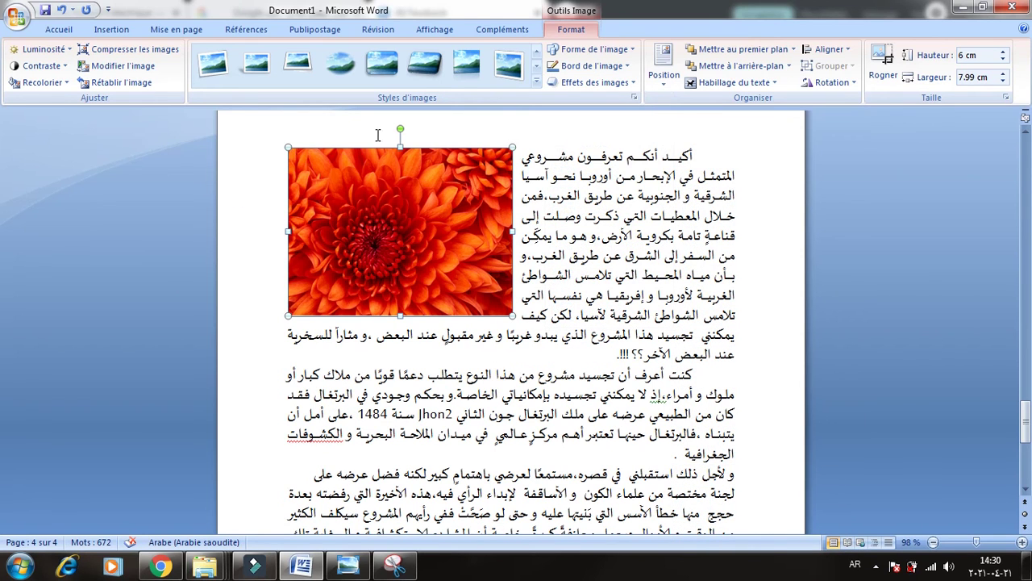
- Apply the pentagon, then cube, then bevel shape to the photo via Forme de l'image
left_click(627, 51)
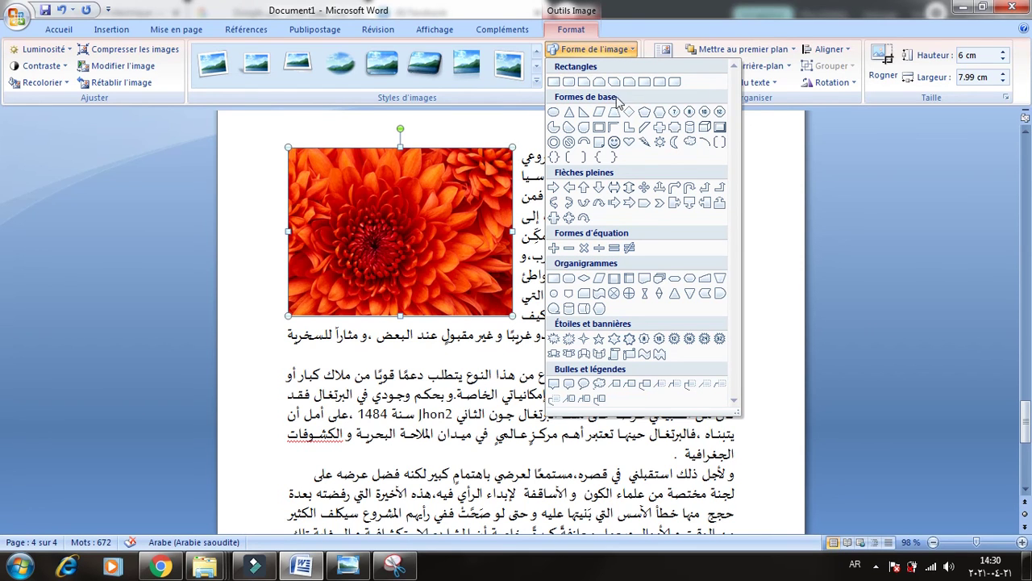
left_click(645, 113)
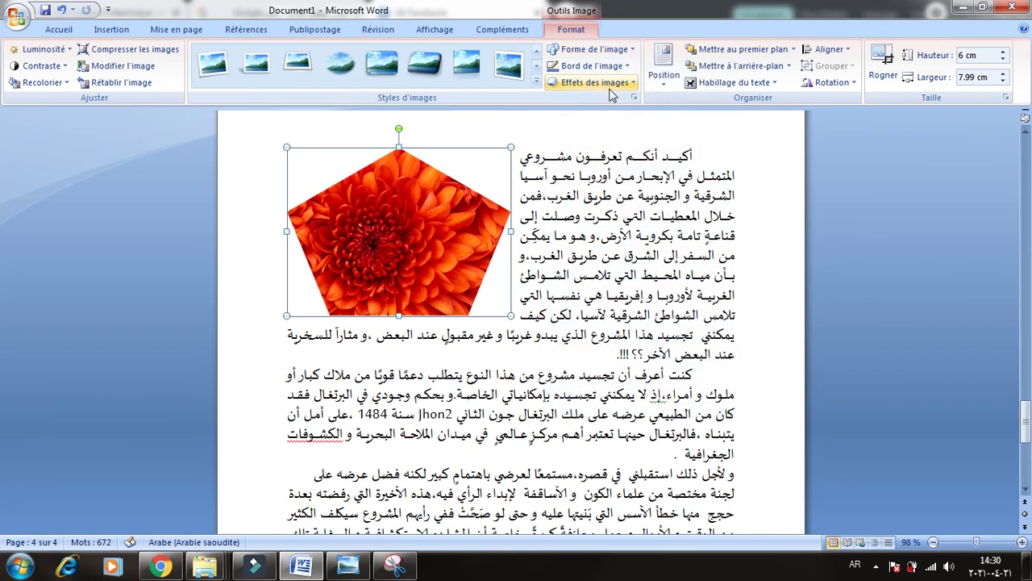
left_click(624, 51)
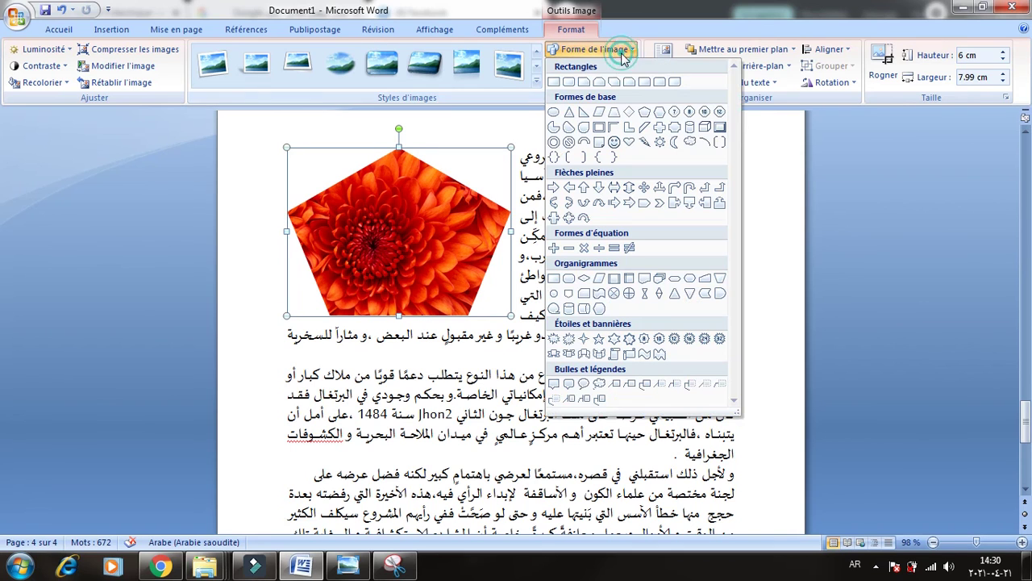
left_click(704, 128)
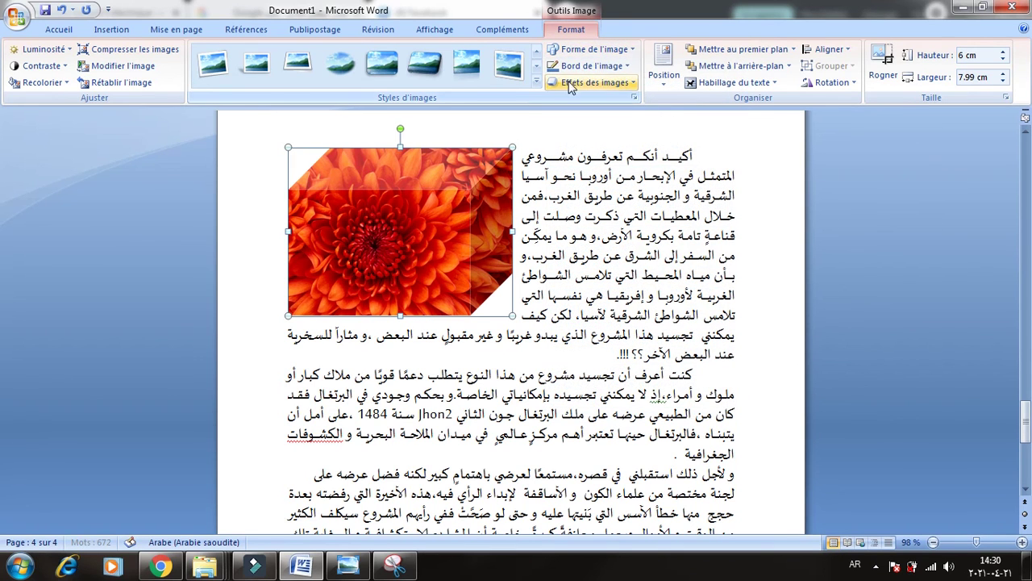
left_click(618, 52)
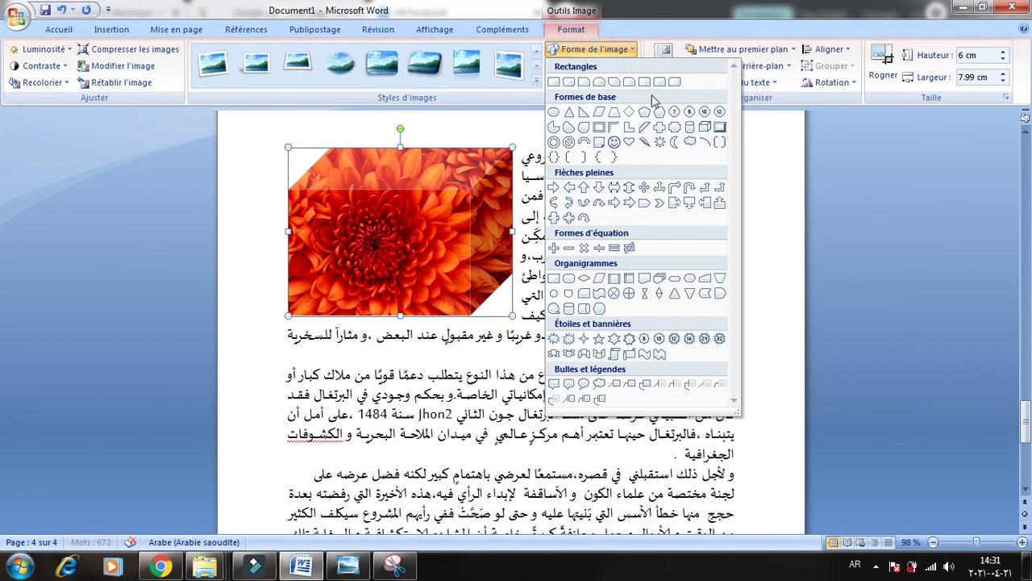
left_click(720, 129)
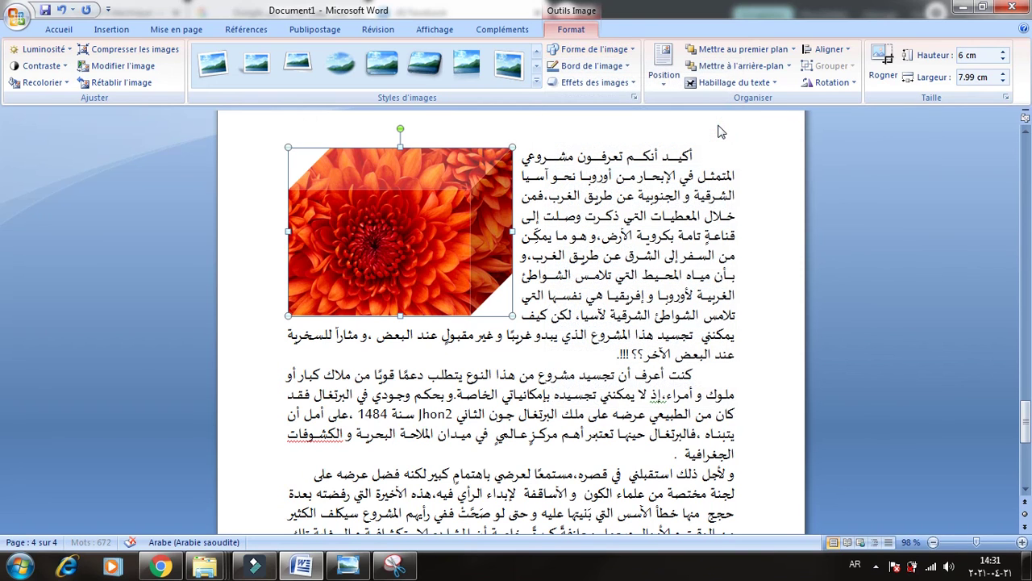